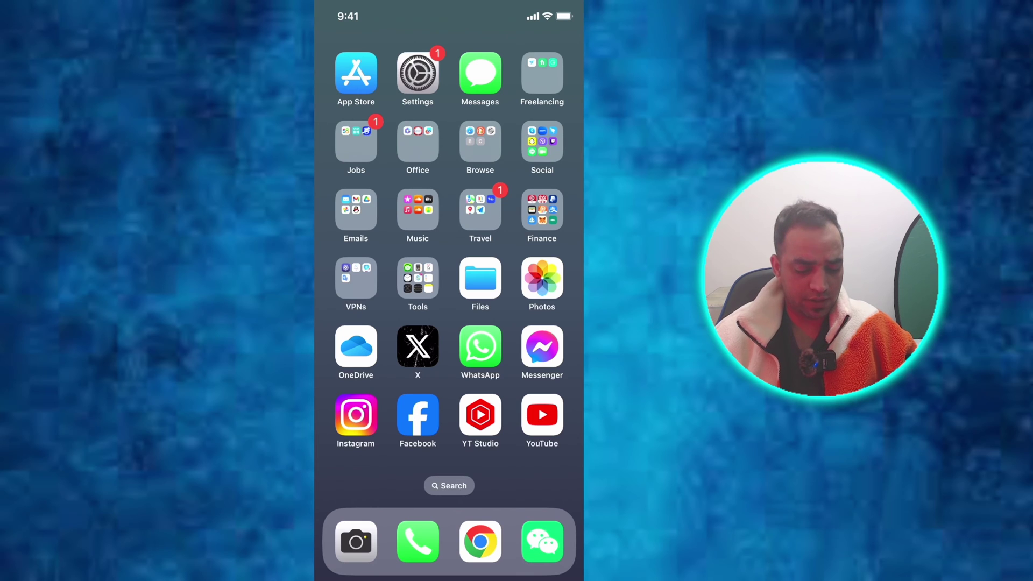
Search the App Store for 'screen record' apps to find Screen Recorder.
{"action": "left_click", "coordinate": [356, 73]}
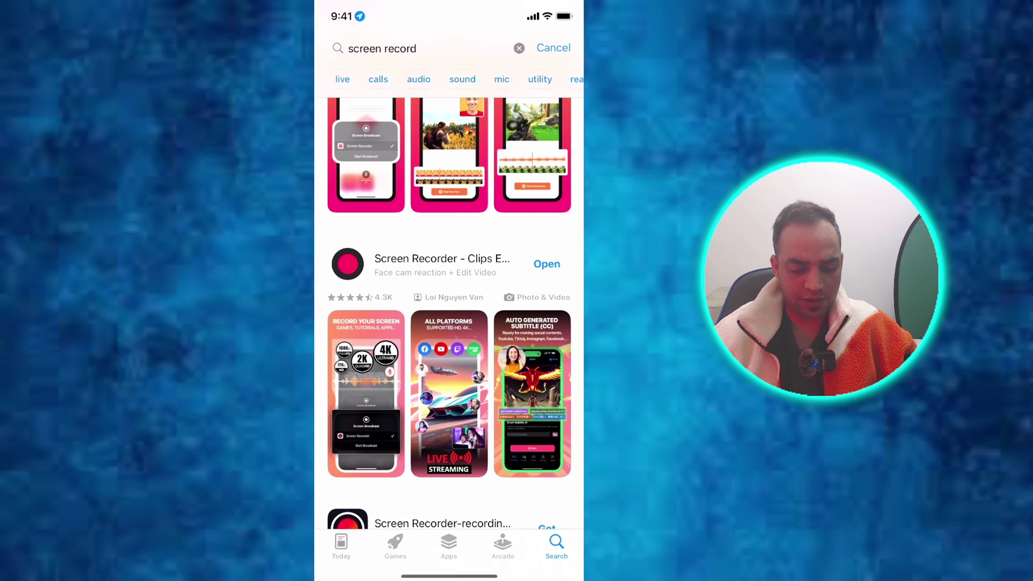
{"action": "left_click", "coordinate": [420, 48]}
{"action": "scroll", "coordinate": [448, 322], "scroll_direction": "down", "scroll_amount": 3}
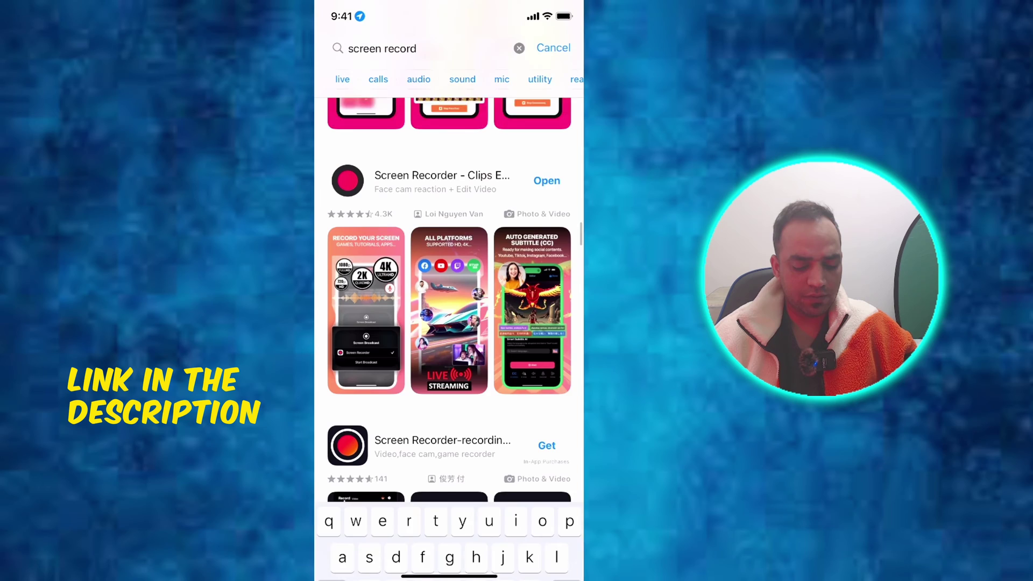
{"action": "scroll", "coordinate": [449, 323], "scroll_direction": "up", "scroll_amount": 3}
{"action": "scroll", "coordinate": [449, 323], "scroll_direction": "up", "scroll_amount": 4}
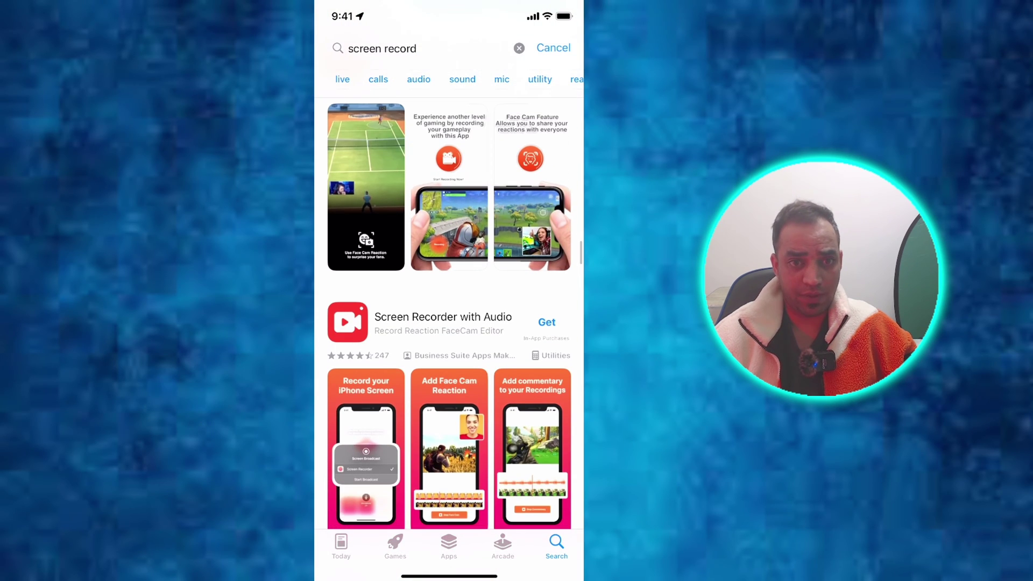
{"action": "scroll", "coordinate": [449, 323], "scroll_direction": "down", "scroll_amount": 3}
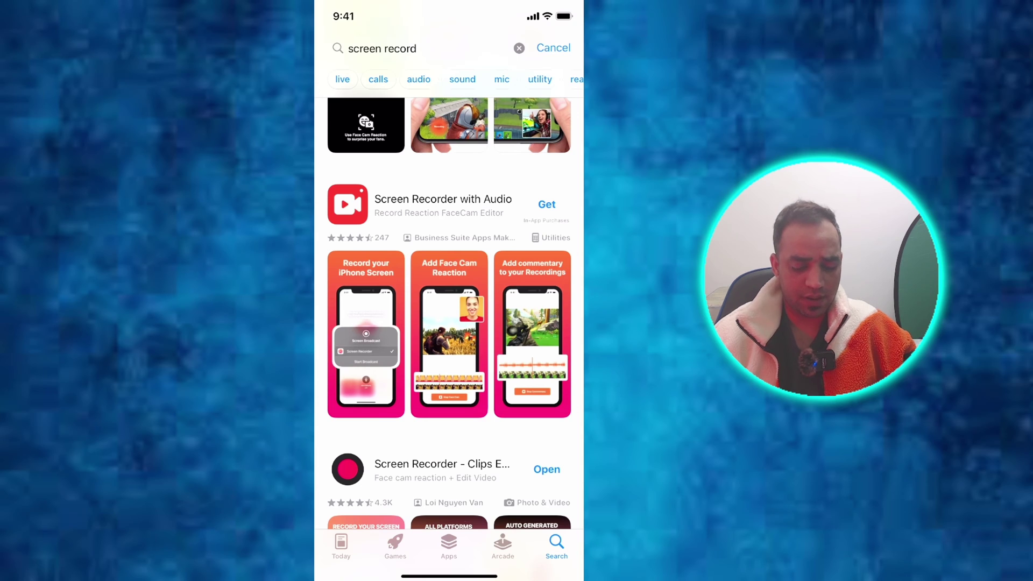
{"action": "scroll", "coordinate": [449, 323], "scroll_direction": "up", "scroll_amount": 1}
{"action": "scroll", "coordinate": [449, 323], "scroll_direction": "down", "scroll_amount": 4}
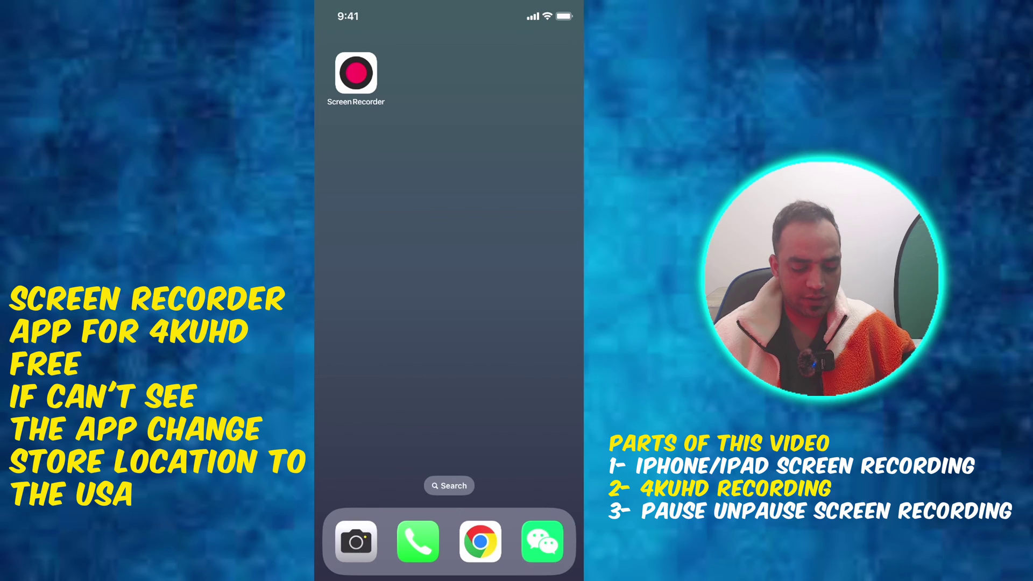
Launch Screen Recorder, returning to it through the app switcher.
{"action": "left_click", "coordinate": [356, 74]}
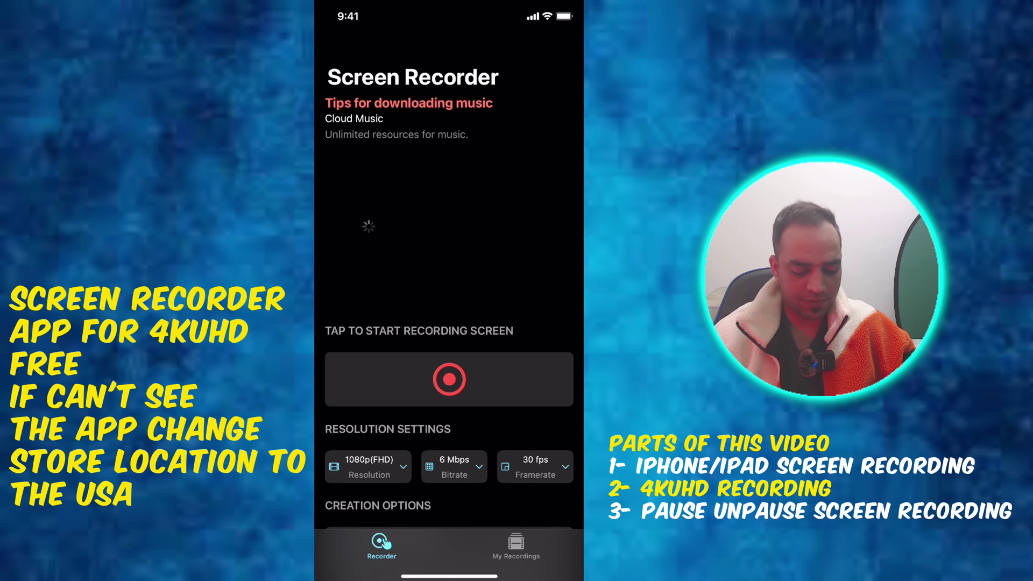
{"action": "left_click_drag", "start_coordinate": [449, 575], "coordinate": [449, 363]}
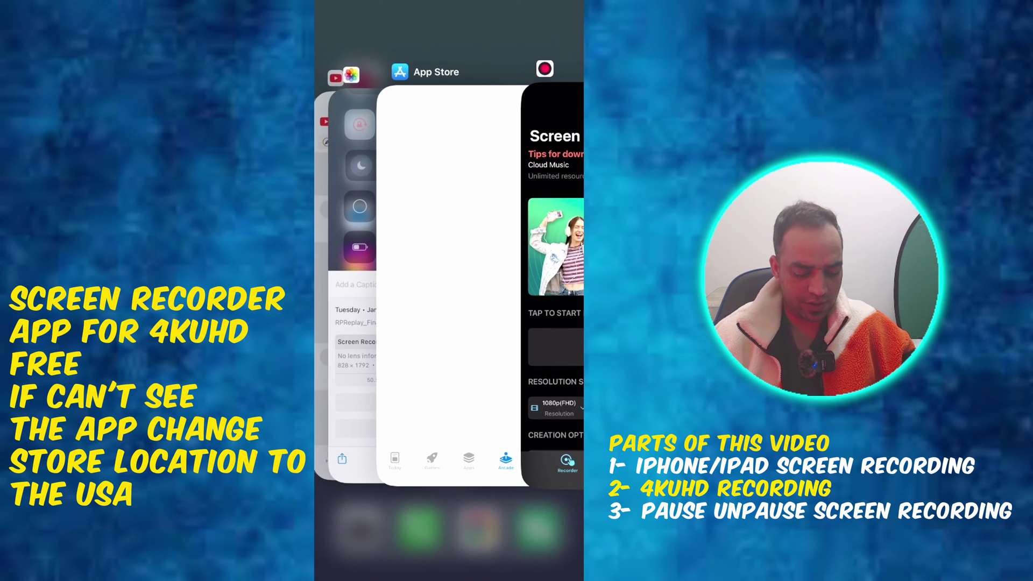
{"action": "left_click", "coordinate": [347, 282]}
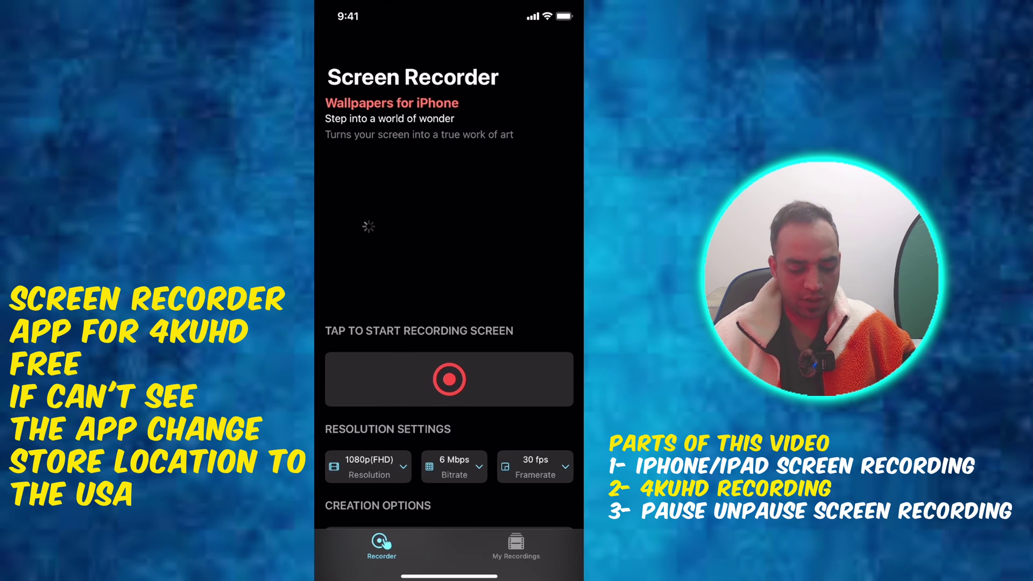
Choose 4K(UltraHD) resolution, 12 Mbps bitrate and 60 fps frame rate.
{"action": "left_click", "coordinate": [369, 465]}
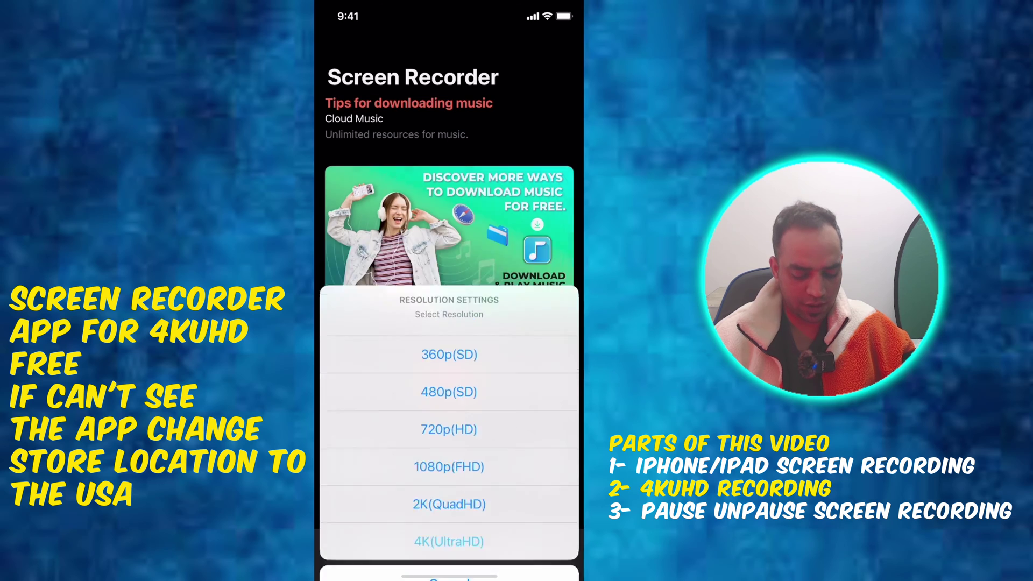
{"action": "left_click", "coordinate": [449, 500]}
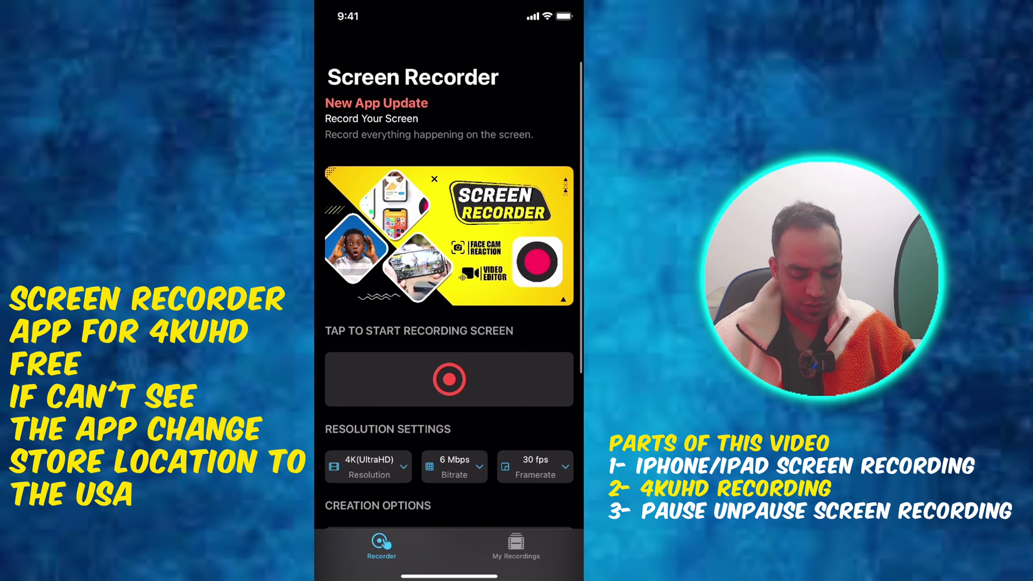
{"action": "left_click", "coordinate": [455, 467]}
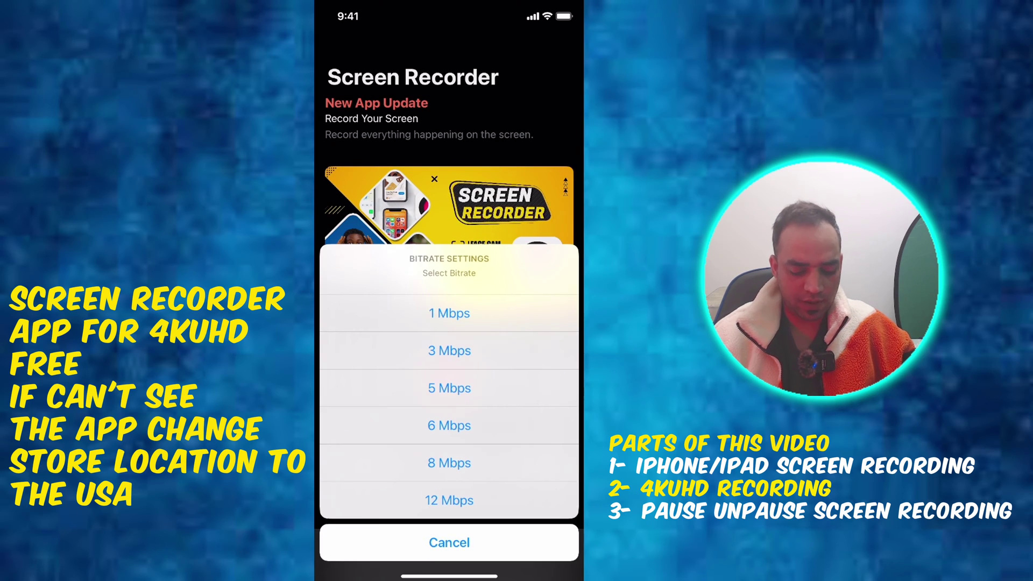
{"action": "left_click", "coordinate": [449, 499]}
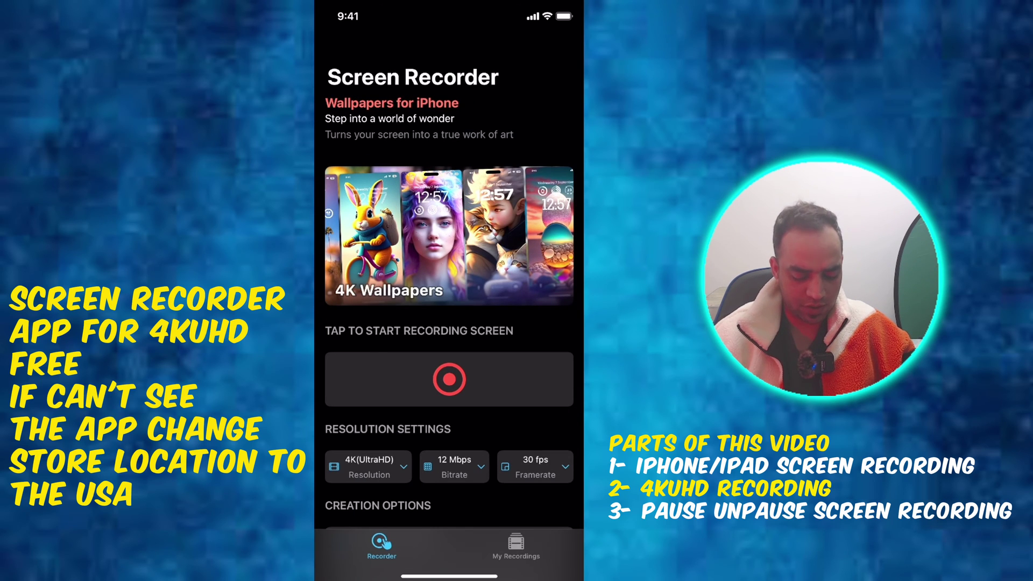
{"action": "left_click", "coordinate": [535, 467]}
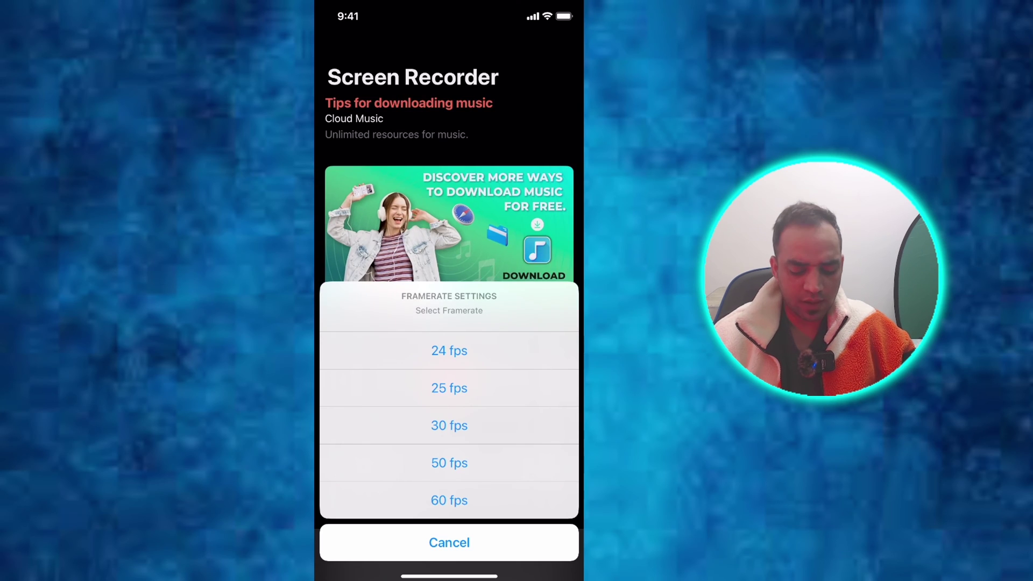
{"action": "left_click", "coordinate": [448, 500]}
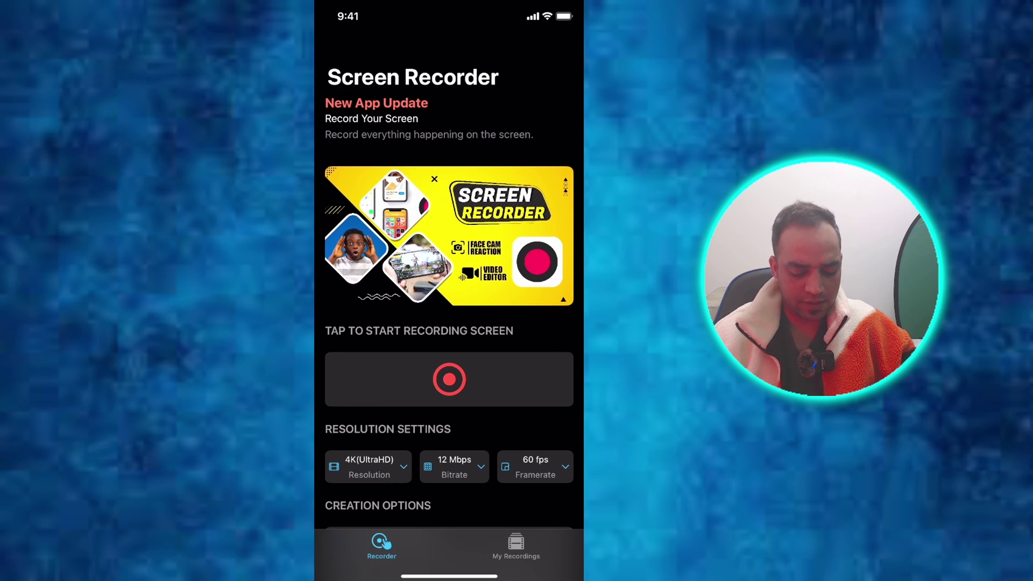
Glance at saved recordings, then start the Screen Recorder broadcast.
{"action": "left_click", "coordinate": [516, 546]}
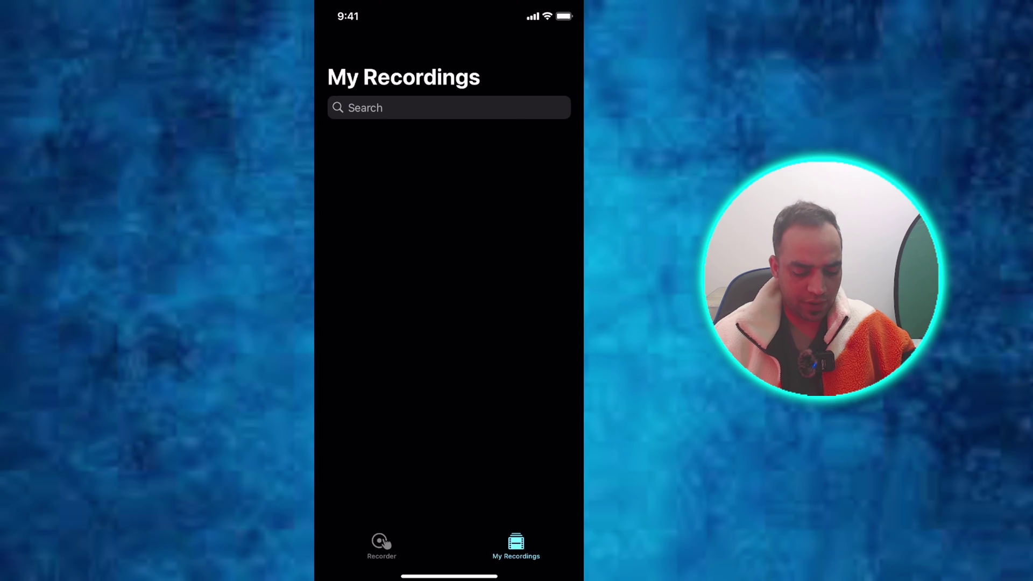
{"action": "left_click", "coordinate": [381, 547]}
{"action": "left_click", "coordinate": [448, 378]}
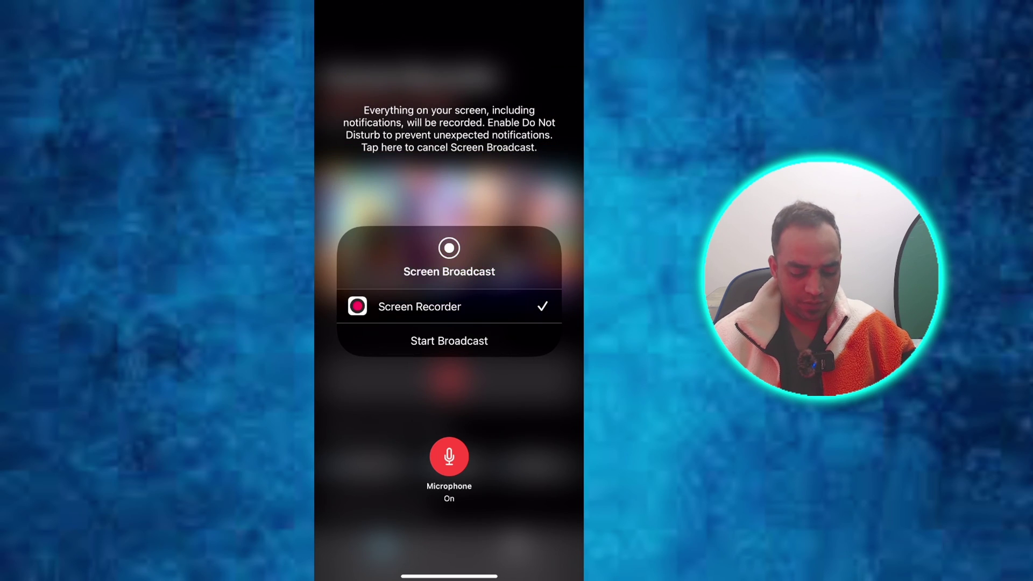
{"action": "left_click", "coordinate": [448, 341]}
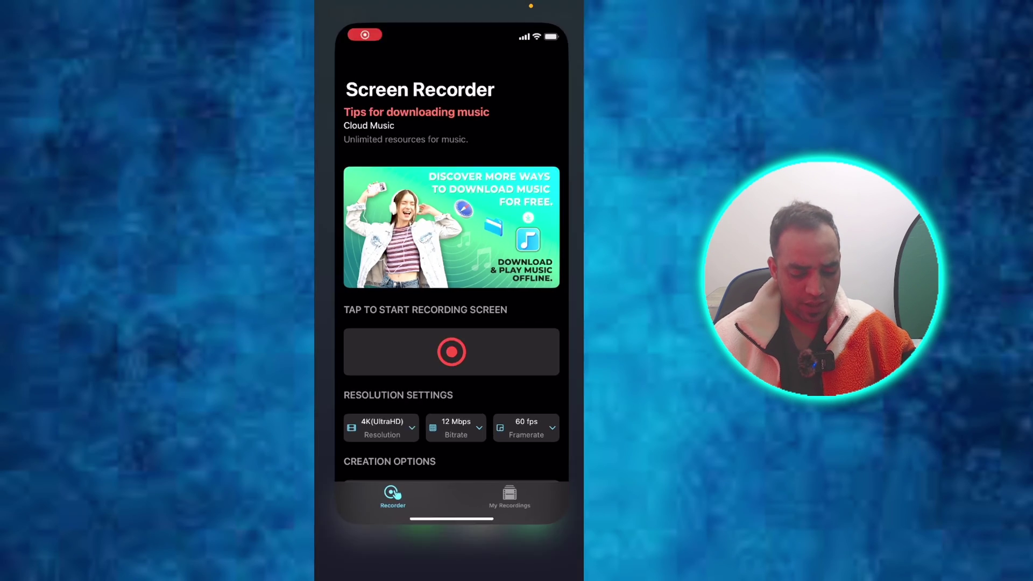
Go to the home screen while the broadcast keeps recording.
{"action": "key", "text": "super"}
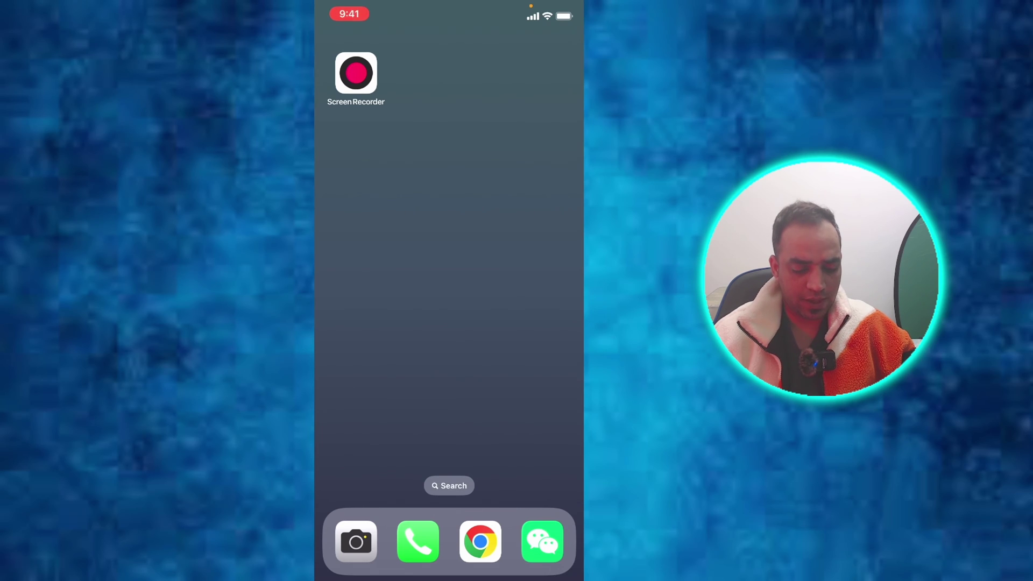